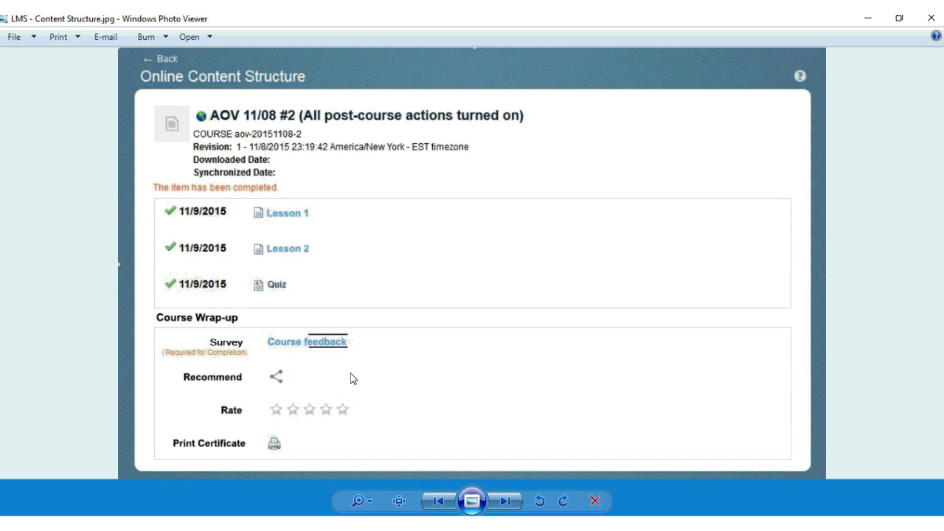
- Return to My Learning, continue the New Product Training course and resume its Using SuccessFactors Learning tutorial where it was left off
click(867, 19)
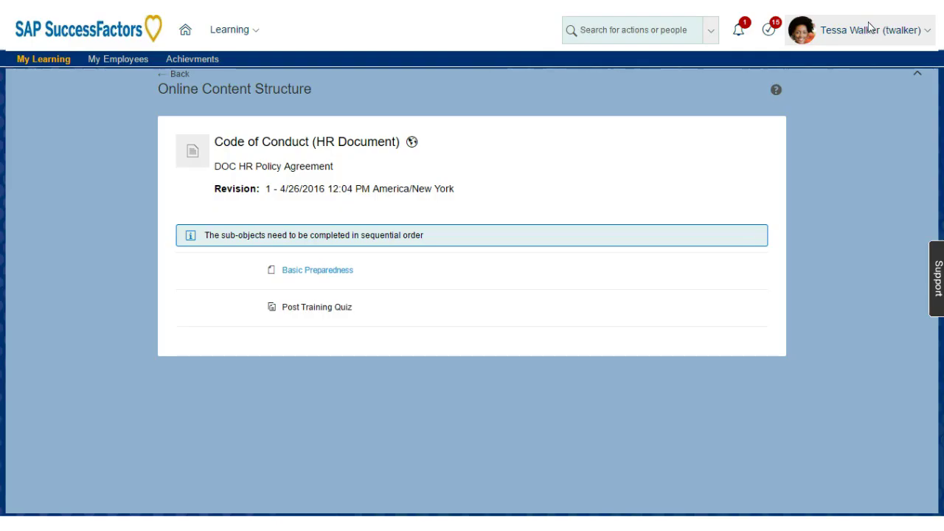
click(66, 60)
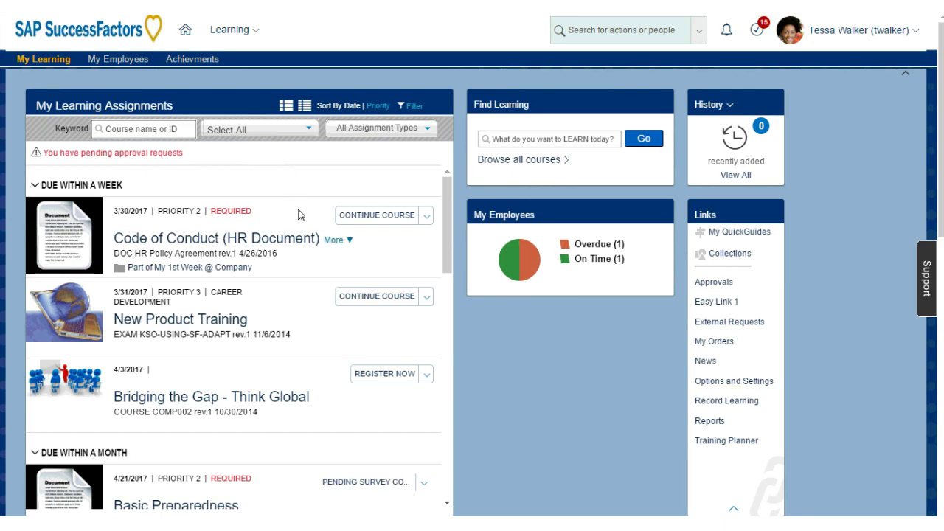
click(364, 301)
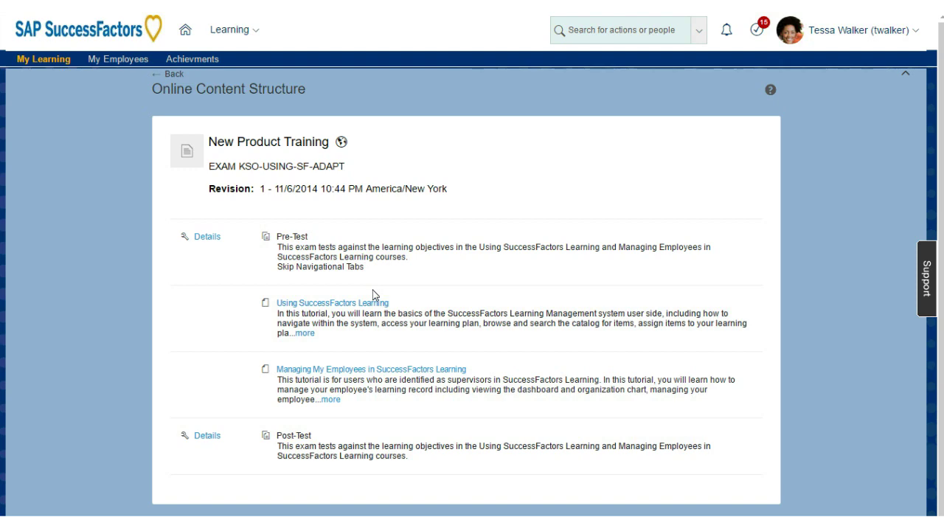
click(352, 303)
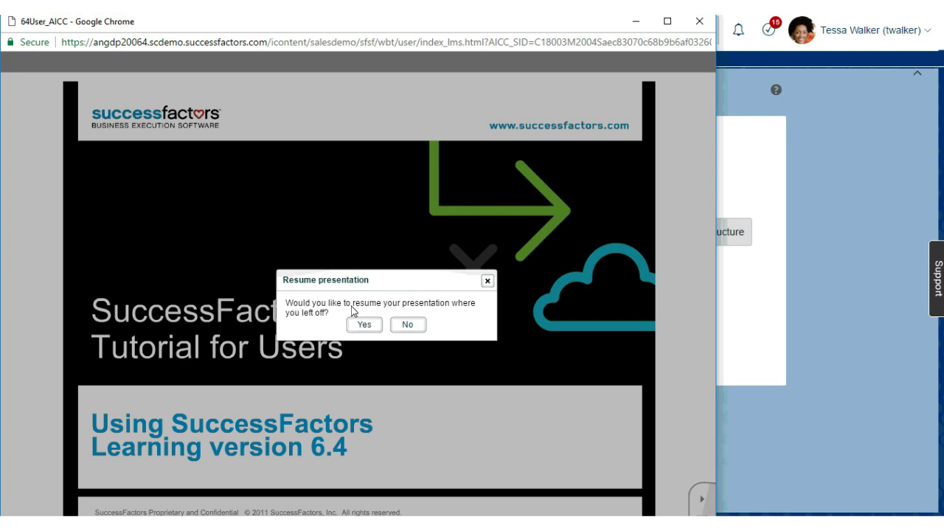
click(364, 324)
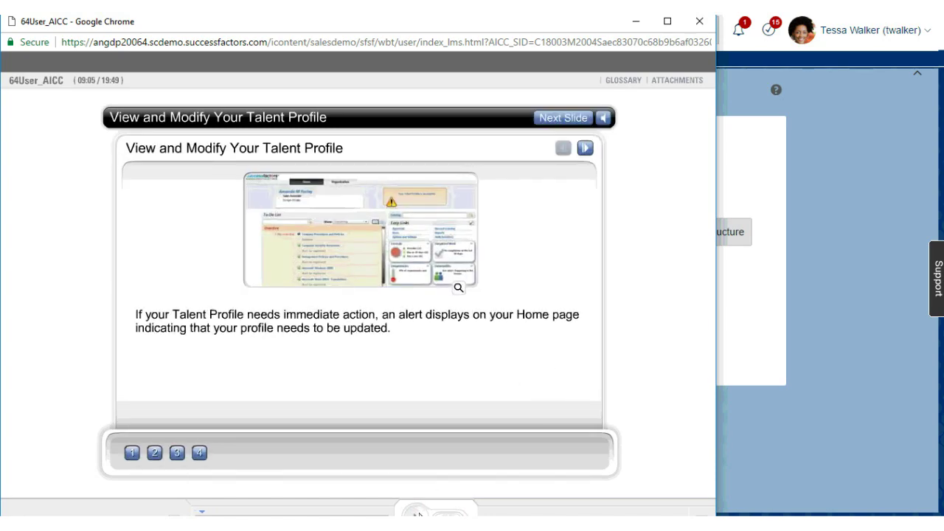
- Close the tutorial, return to the learning assignments and open registration for Bridging the Gap - Think Global
click(697, 24)
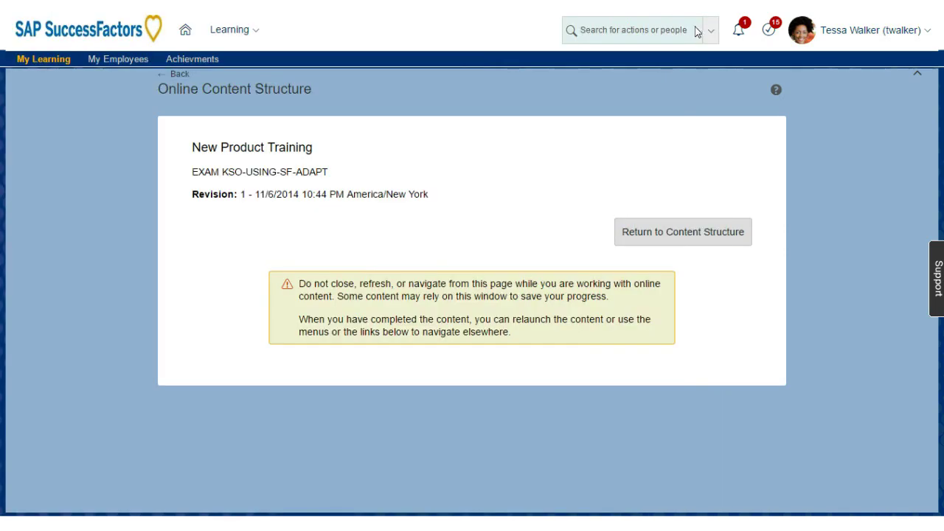
click(177, 75)
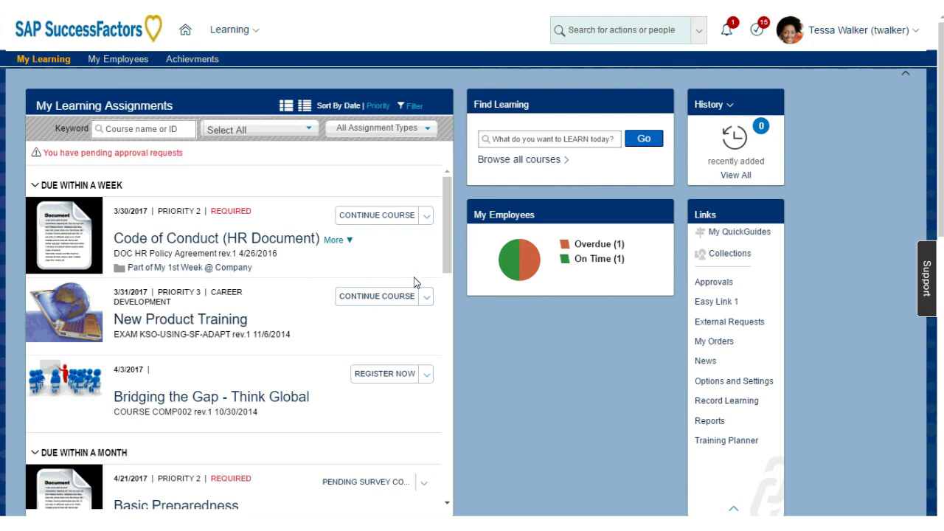
drag(445, 249, 437, 302)
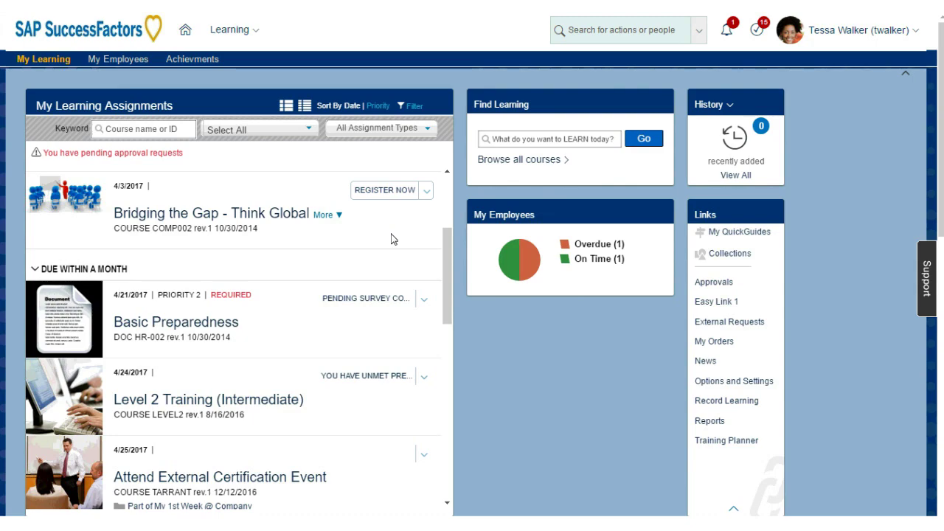
click(382, 193)
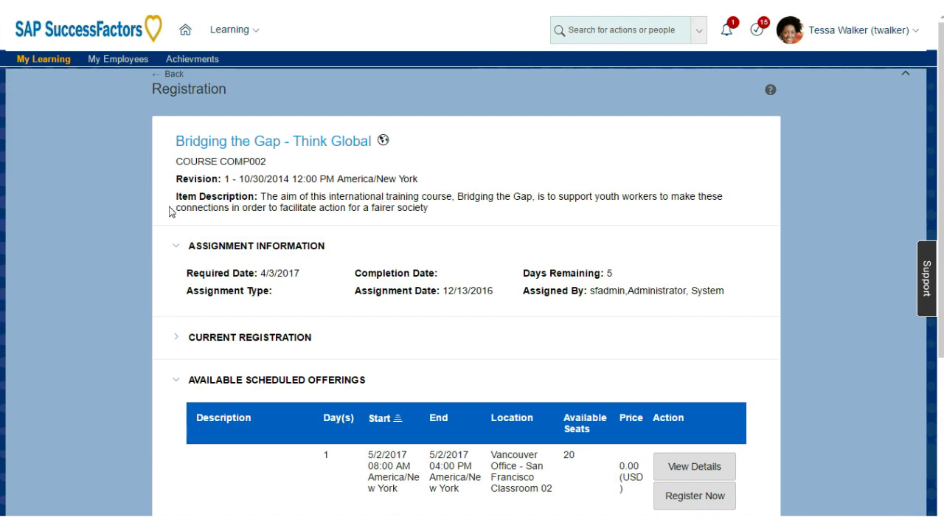
- Examine the course's available scheduled offerings and the sample calendar invite for a registered session
scroll(143, 200, down, 2)
scroll(143, 200, down, 2)
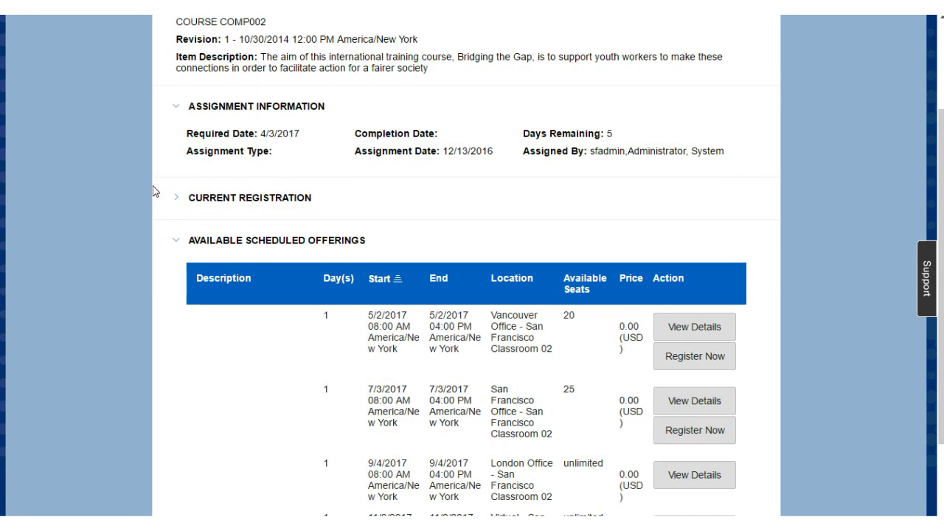
scroll(150, 193, down, 2)
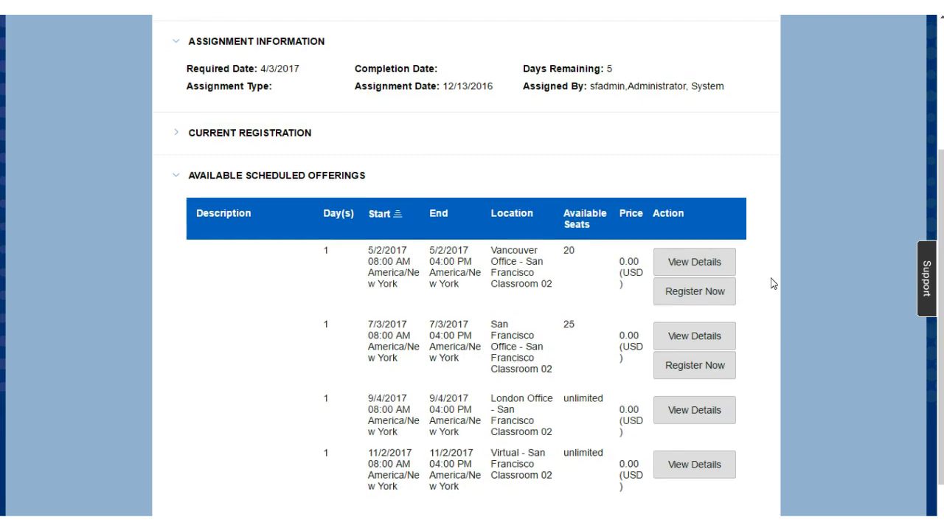
scroll(771, 288, up, 3)
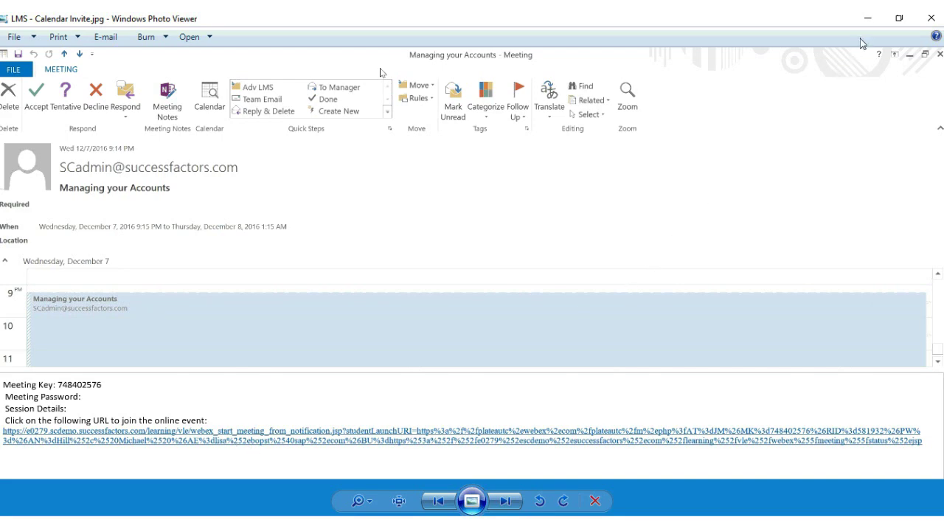
click(868, 18)
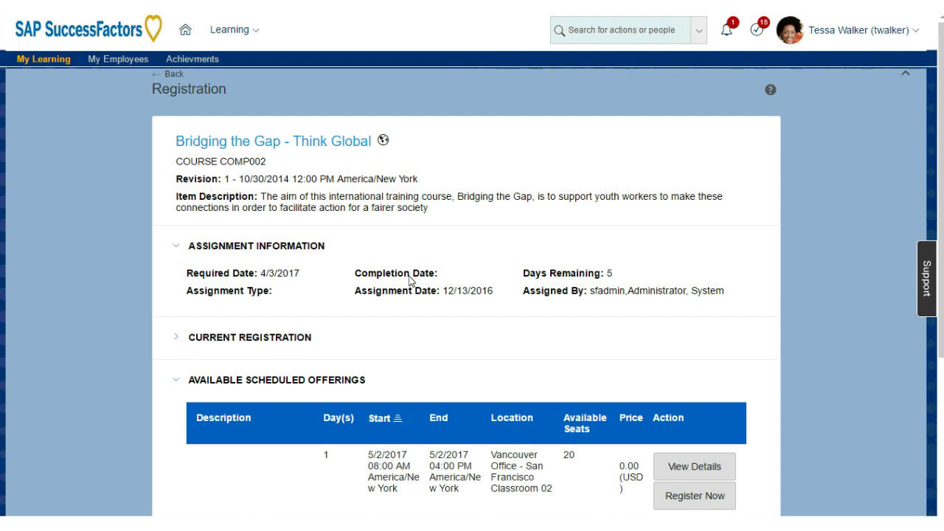
scroll(330, 288, down, 1)
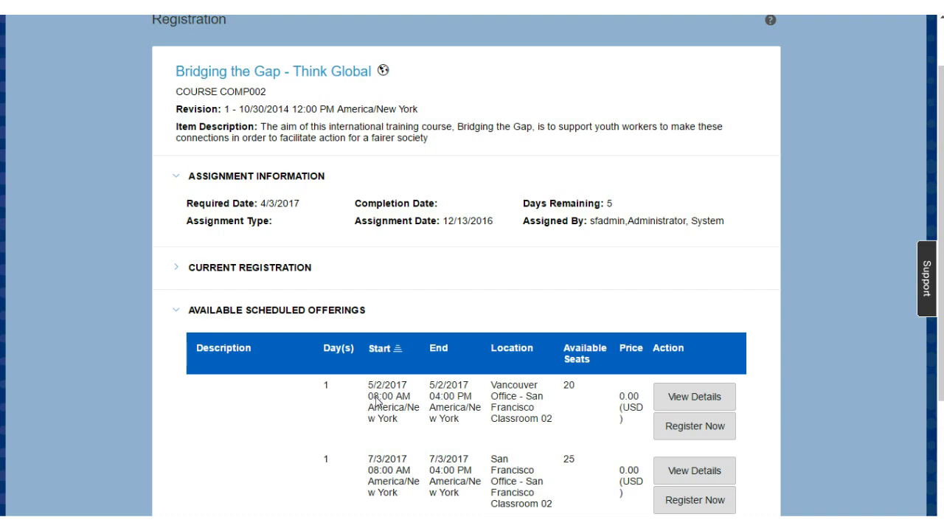
scroll(223, 409, up, 1)
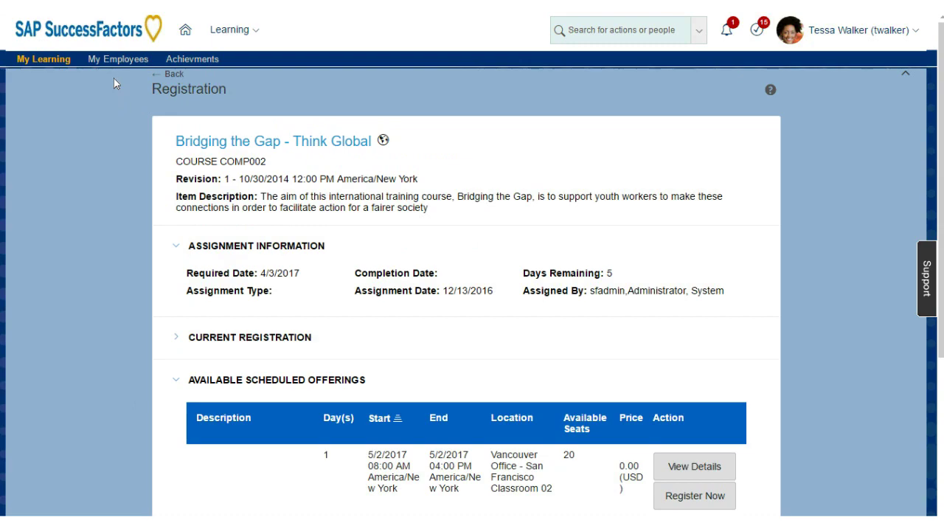
scroll(116, 179, down, 1)
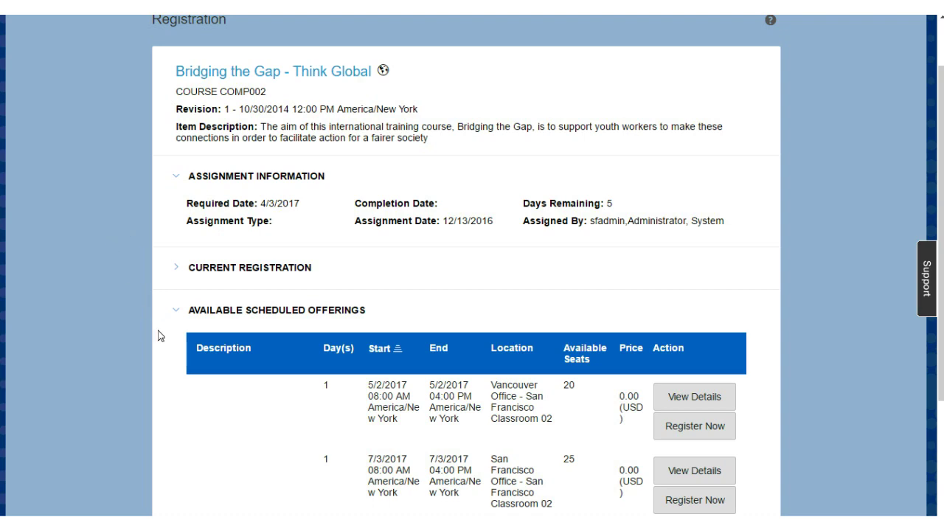
- Collapse the available scheduled offerings and enter 04/28/2017 as the need-by date in the course's schedule request
click(178, 318)
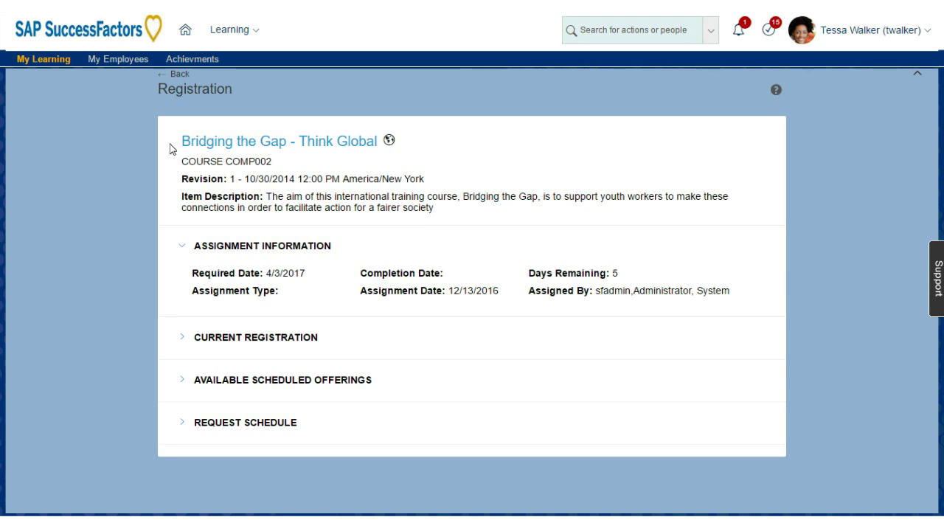
click(183, 424)
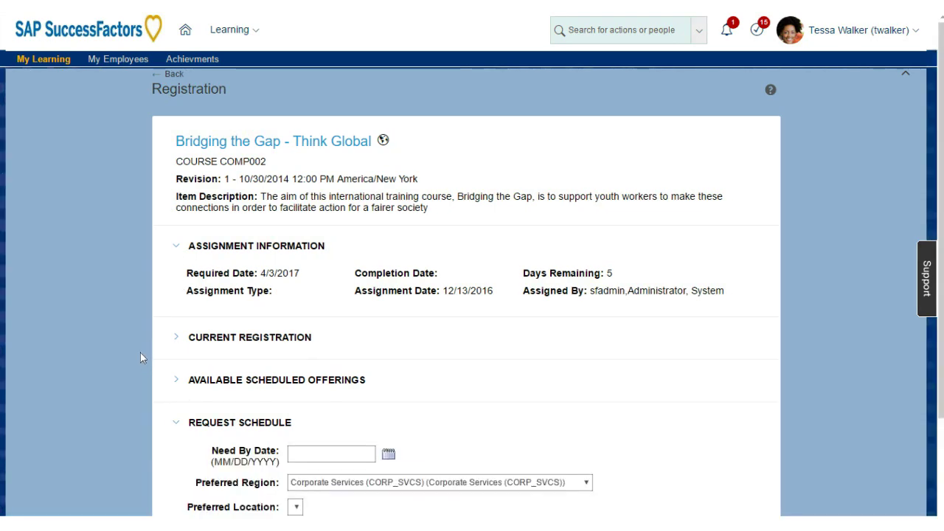
scroll(136, 343, down, 1)
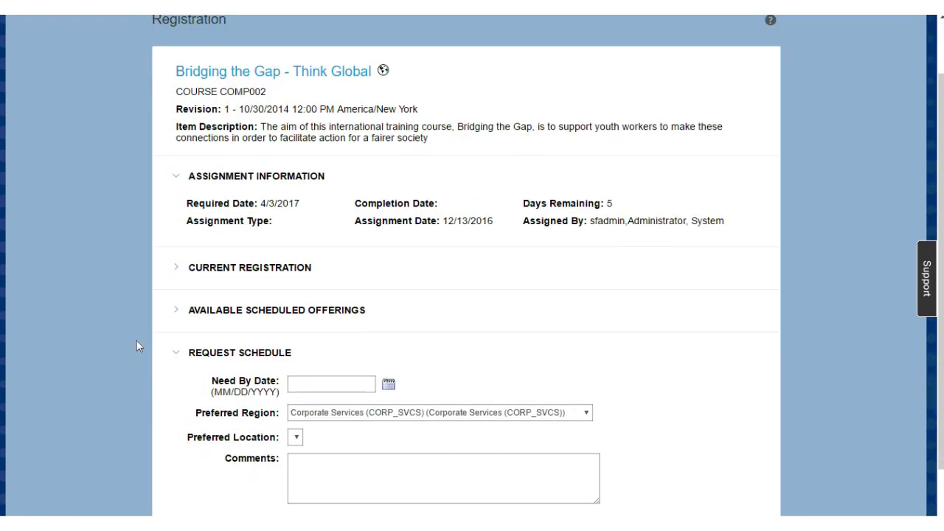
click(389, 384)
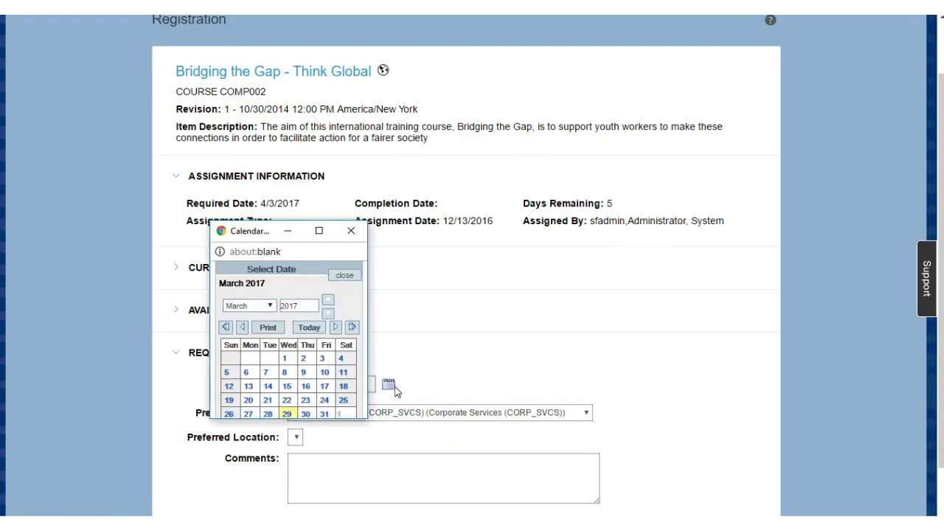
click(335, 327)
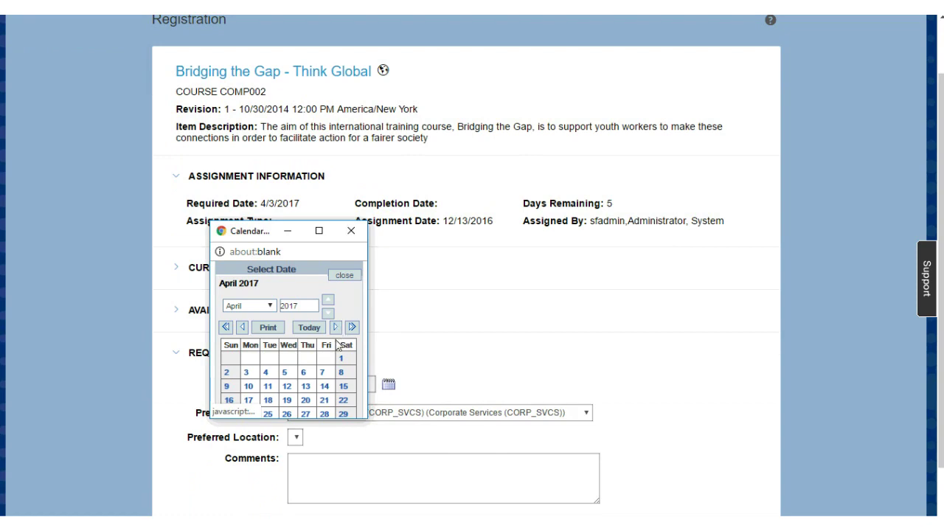
click(324, 413)
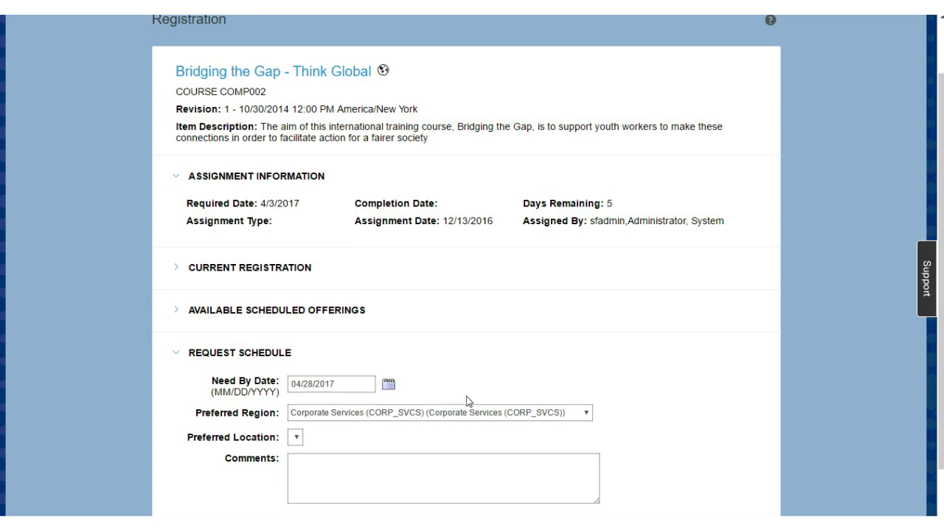
scroll(513, 399, down, 1)
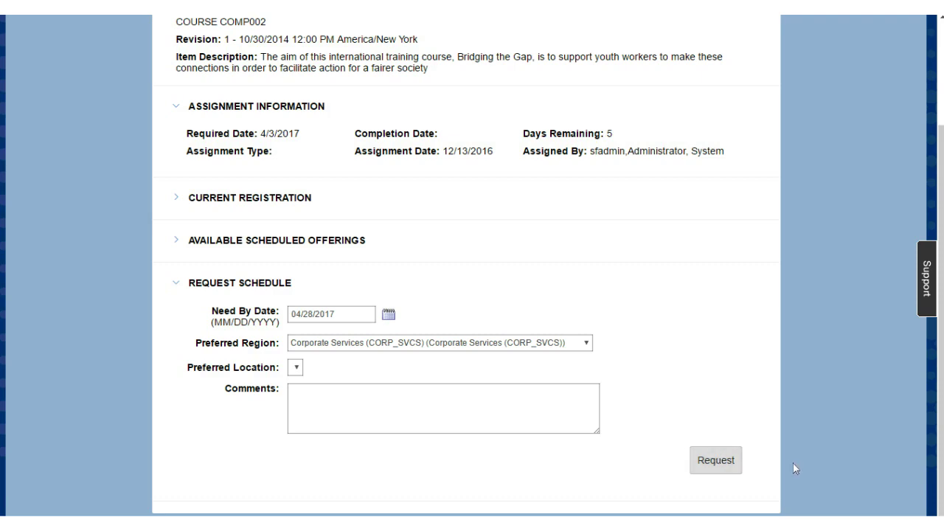
- Collapse the schedule request section and view the details page of Bridging the Gap - Think Global
click(181, 286)
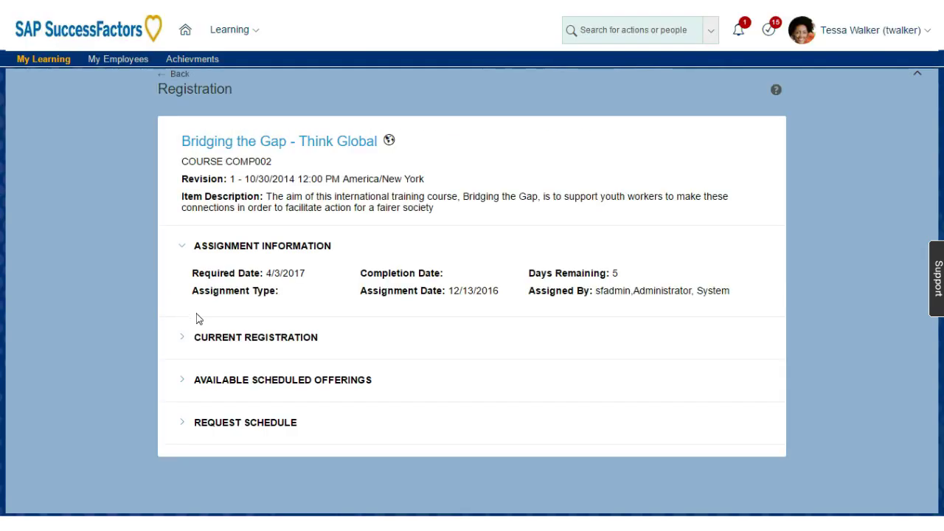
click(284, 142)
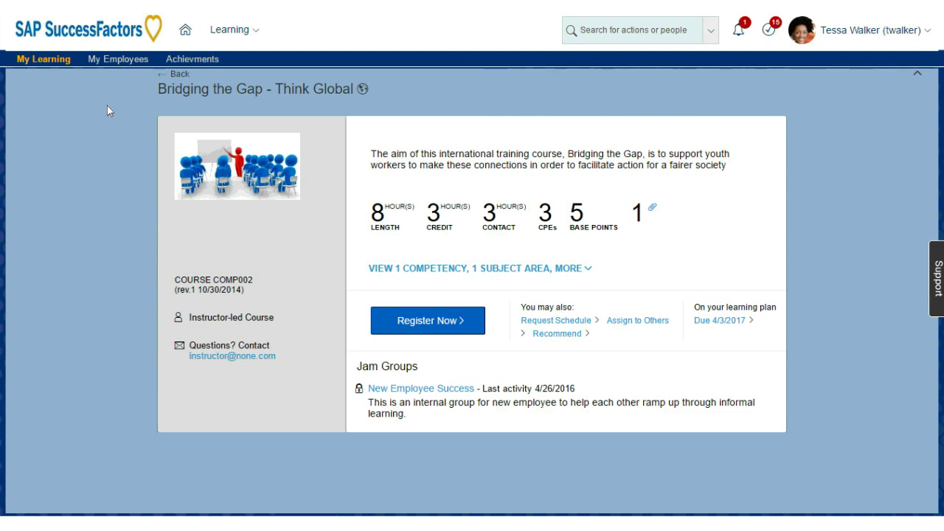
- Return to My Learning and open the pending survey for the Basic Preparedness assignment
click(44, 59)
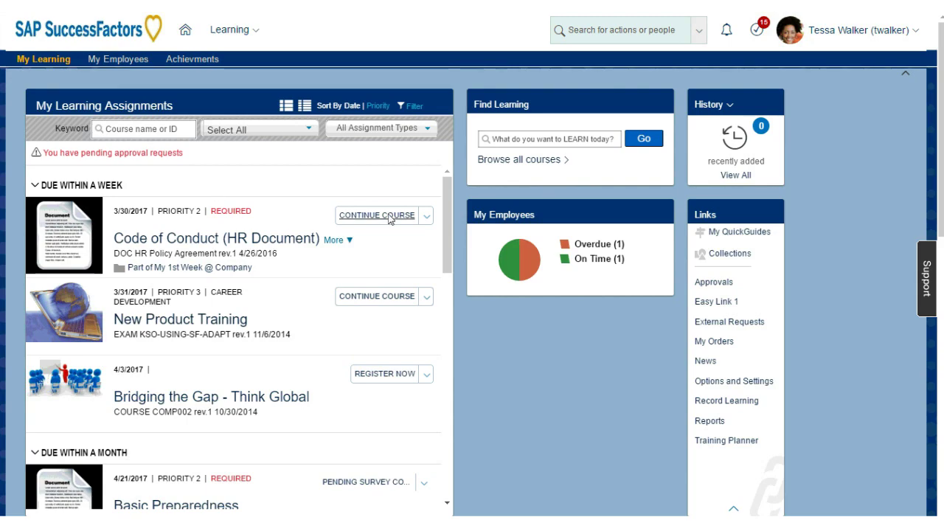
scroll(445, 271, down, 2)
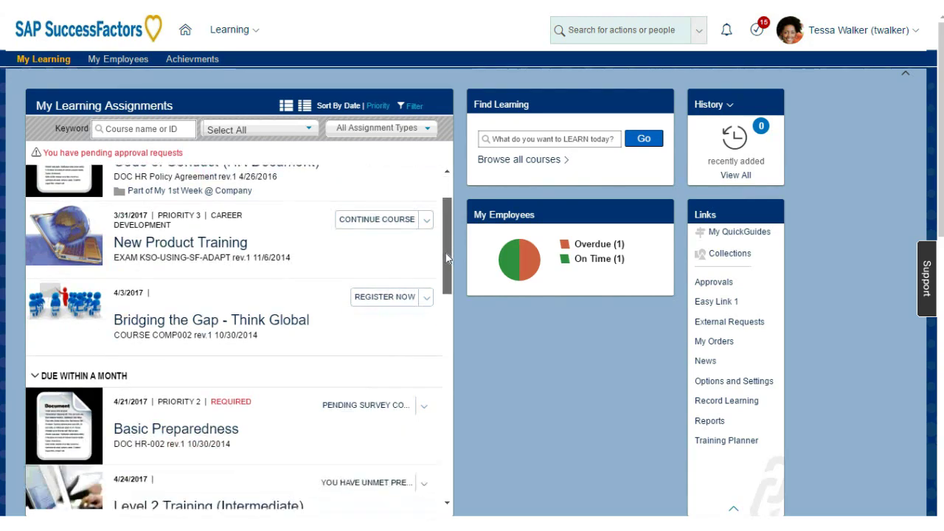
scroll(439, 283, down, 3)
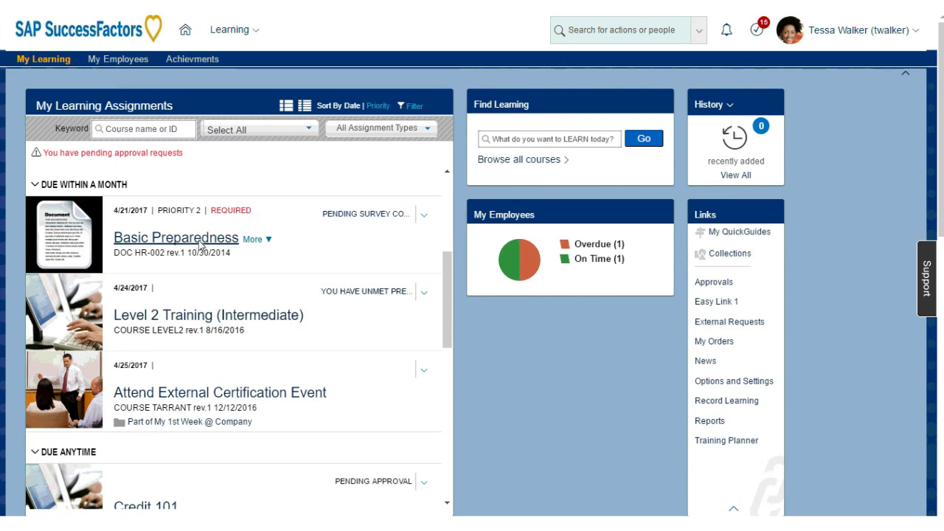
click(374, 219)
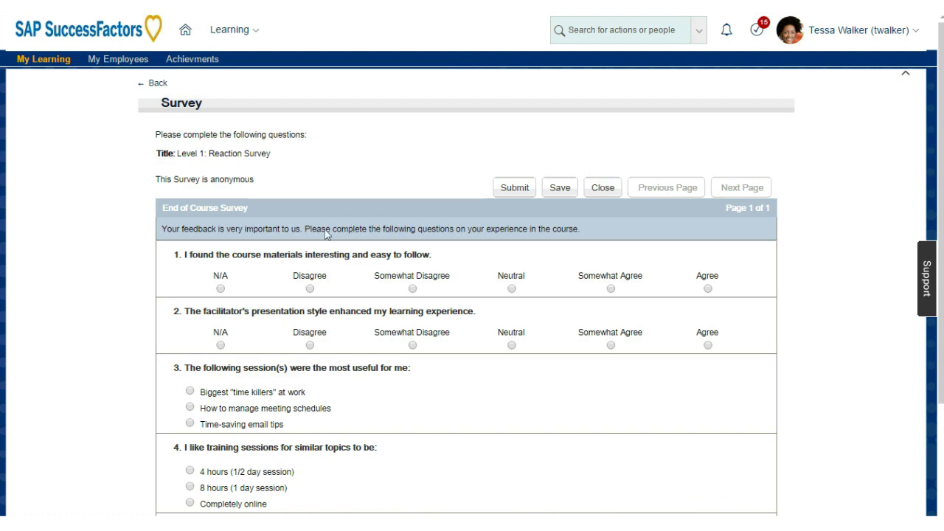
- Answer Disagree to survey question 1 about the course materials and look through the remaining questions
drag(255, 179, 154, 183)
click(155, 182)
click(310, 289)
scroll(261, 344, down, 2)
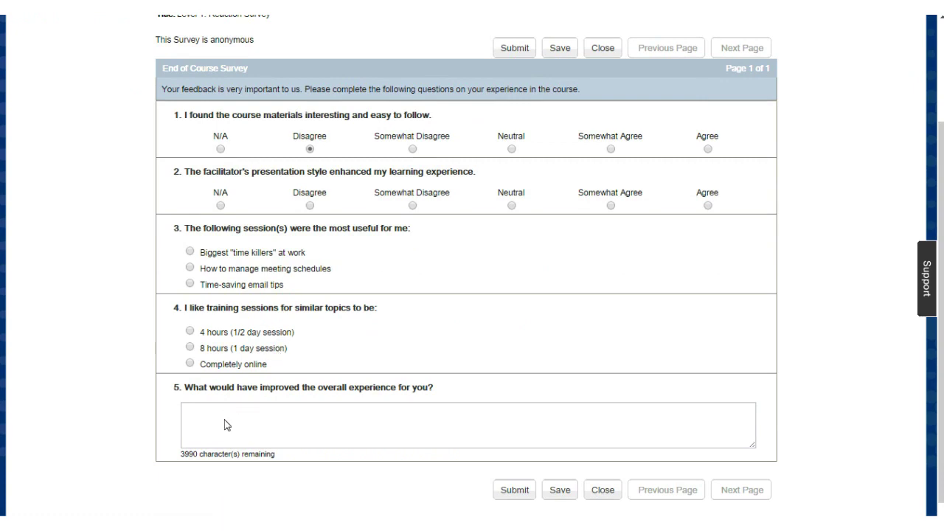
scroll(228, 425, up, 2)
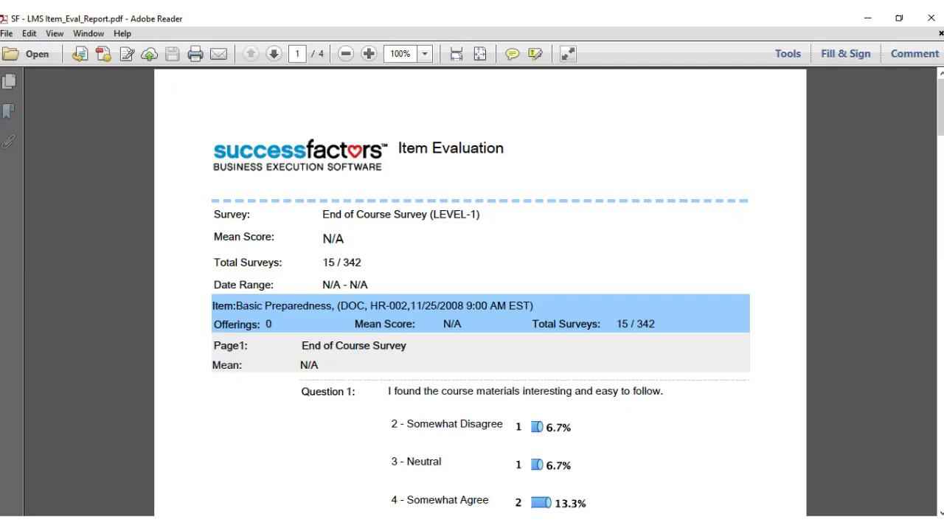
- Review the survey answers in the Item Evaluation report for Basic Preparedness, then put the report away
scroll(535, 238, down, 3)
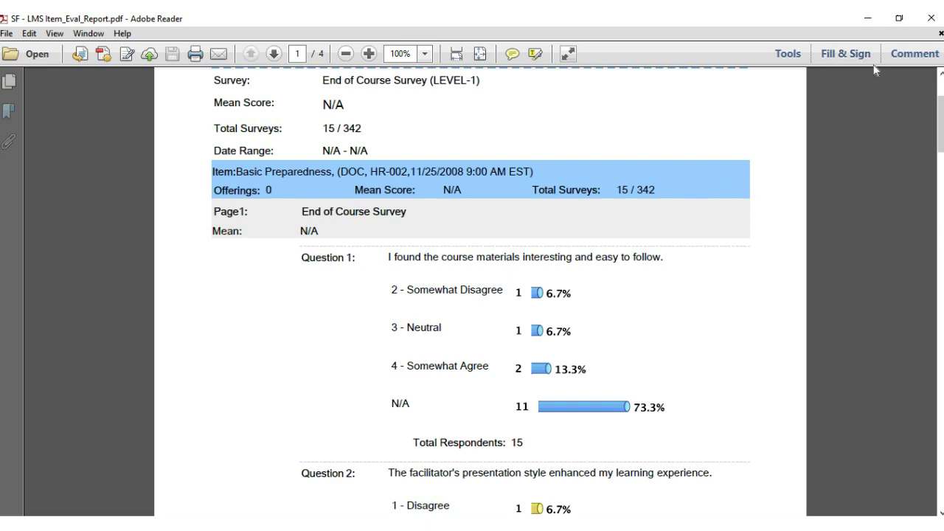
click(871, 28)
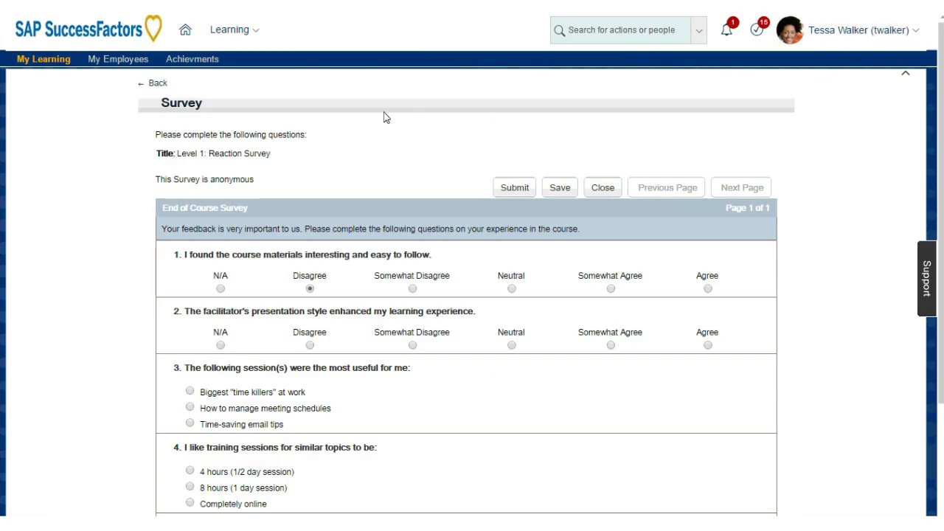
- Leave the survey without submitting it and look through the My Learning assignments down to the Due Anytime section
click(153, 87)
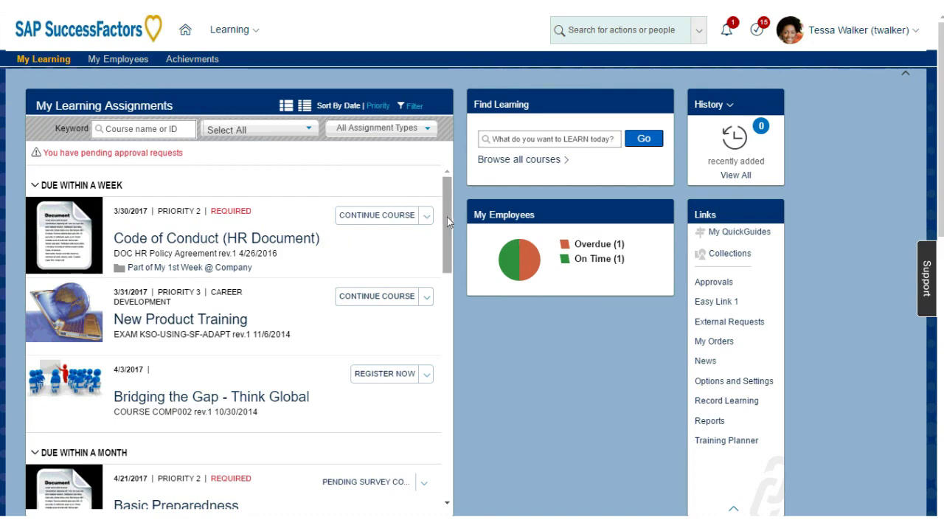
scroll(448, 218, down, 1)
drag(448, 229, 449, 332)
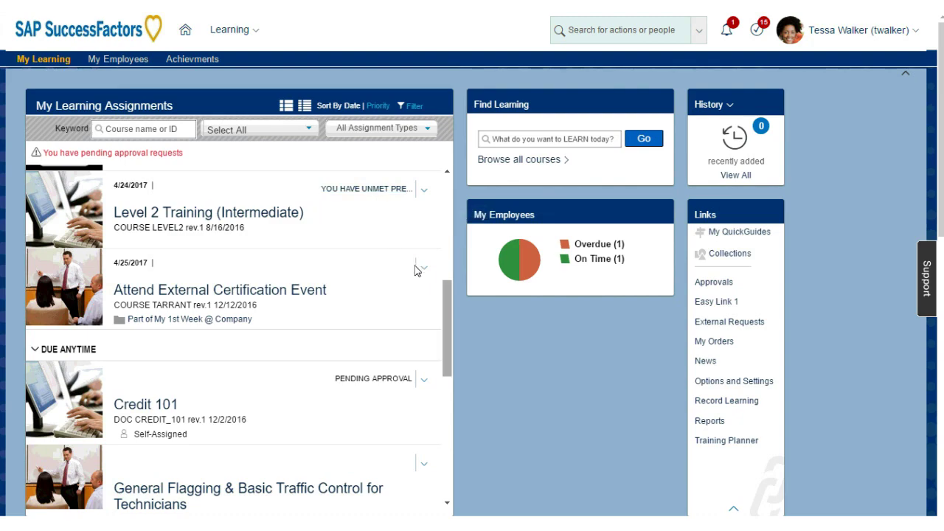
drag(449, 291, 452, 314)
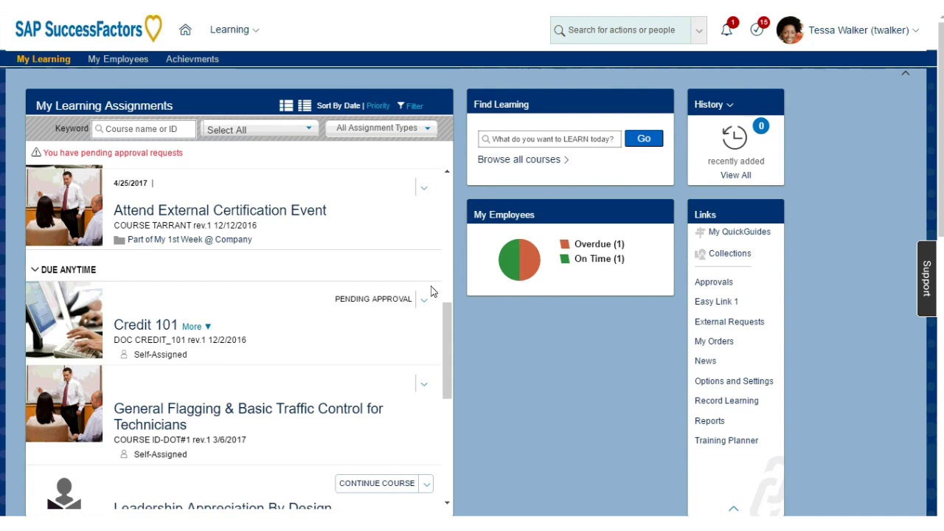
drag(445, 311, 447, 326)
- Find the Learning - Certification program among the Due Anytime assignments and open its program page
mouse_move(404, 262)
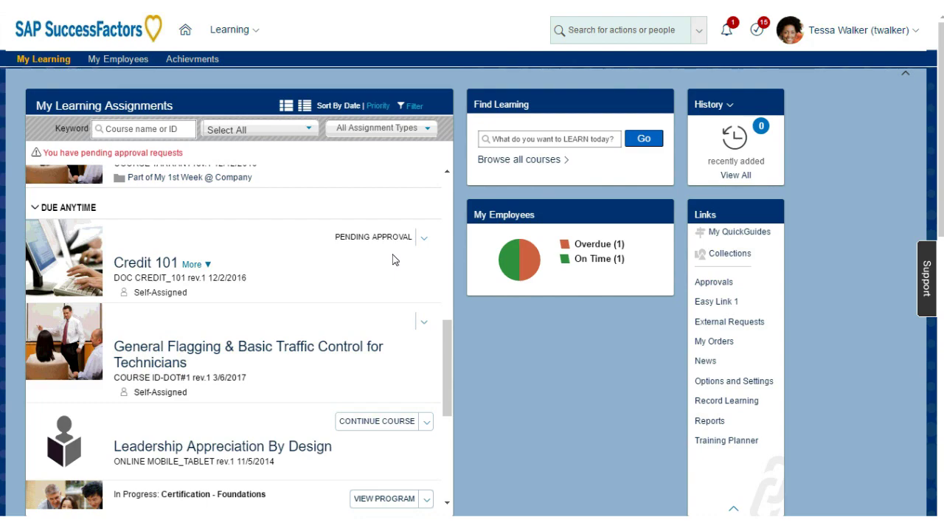
scroll(384, 263, down, 1)
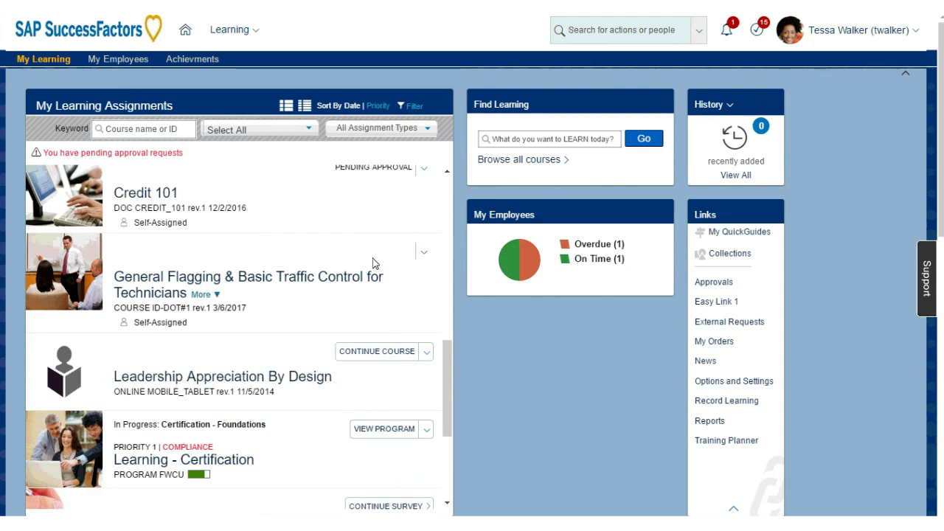
scroll(374, 258, down, 2)
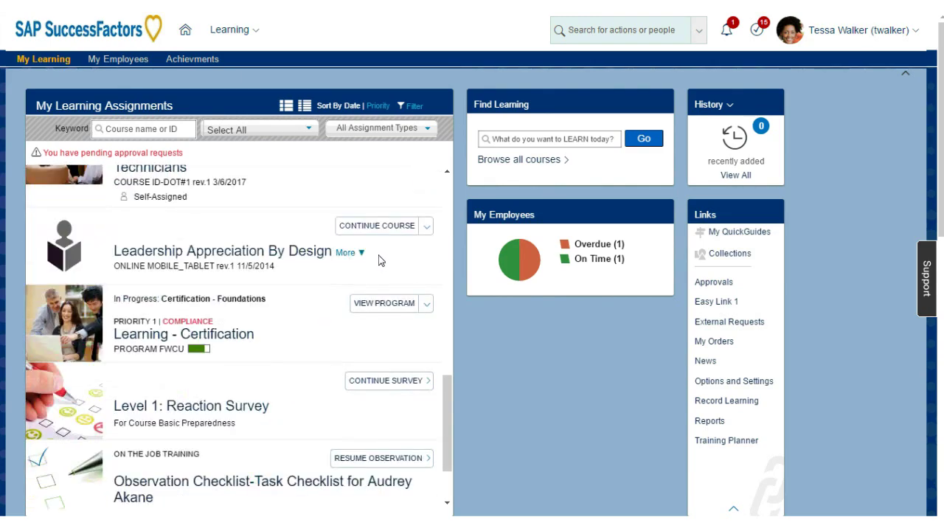
click(392, 290)
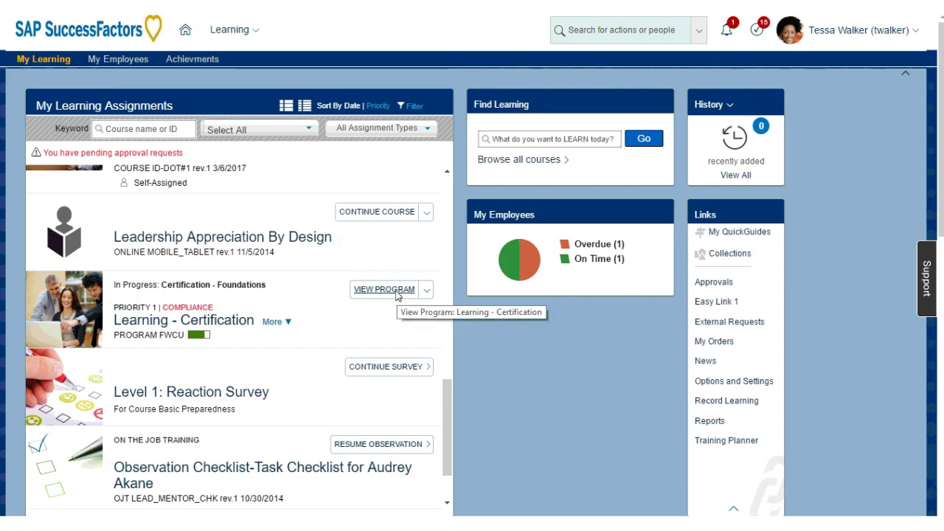
click(397, 294)
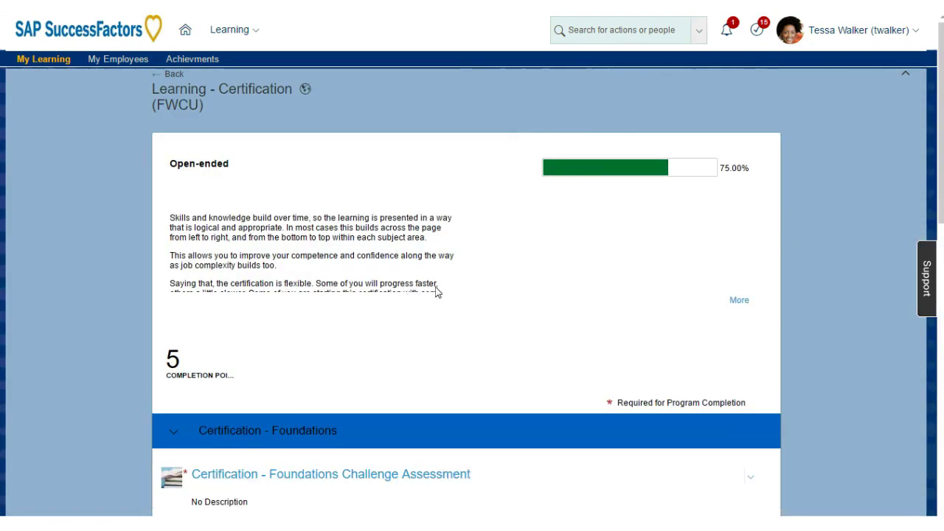
- Review the Certification - Foundations items and their completion status, and expand the Certification - Systems section
scroll(466, 266, down, 2)
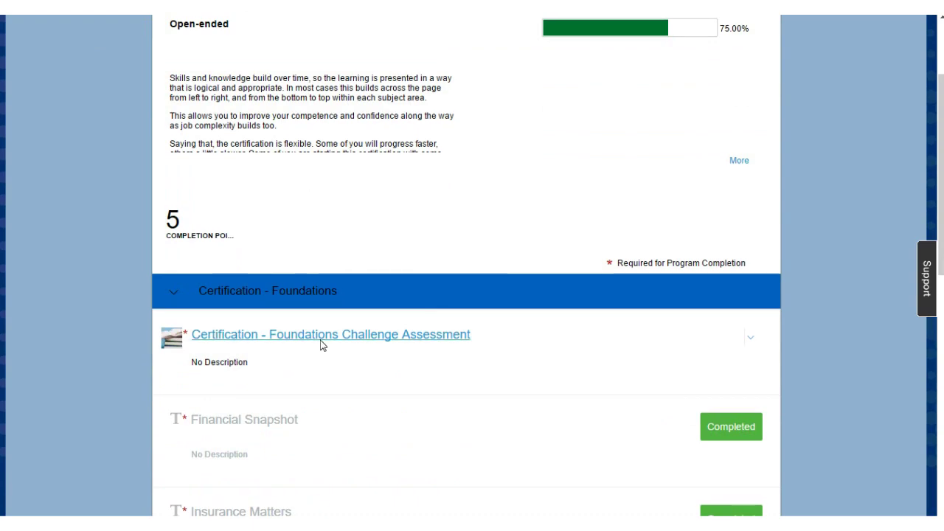
scroll(320, 342, down, 1)
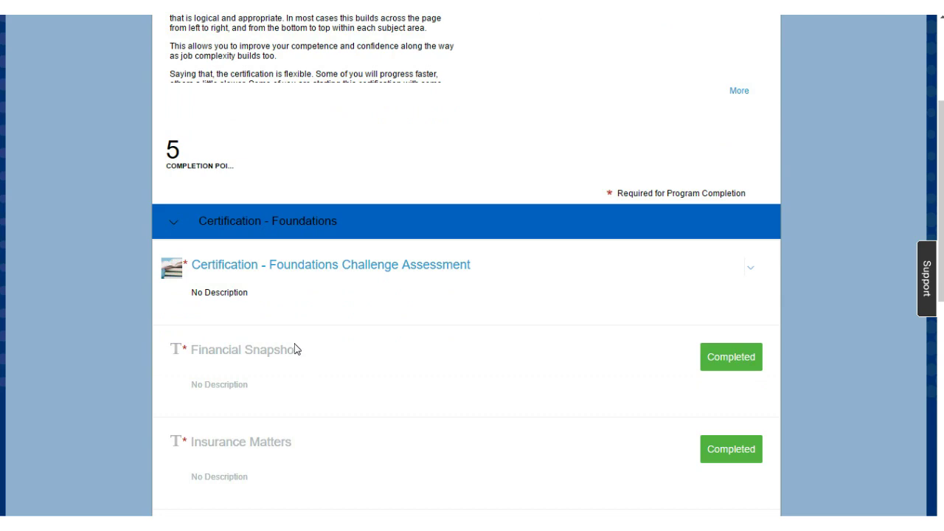
scroll(296, 345, down, 1)
scroll(297, 345, down, 5)
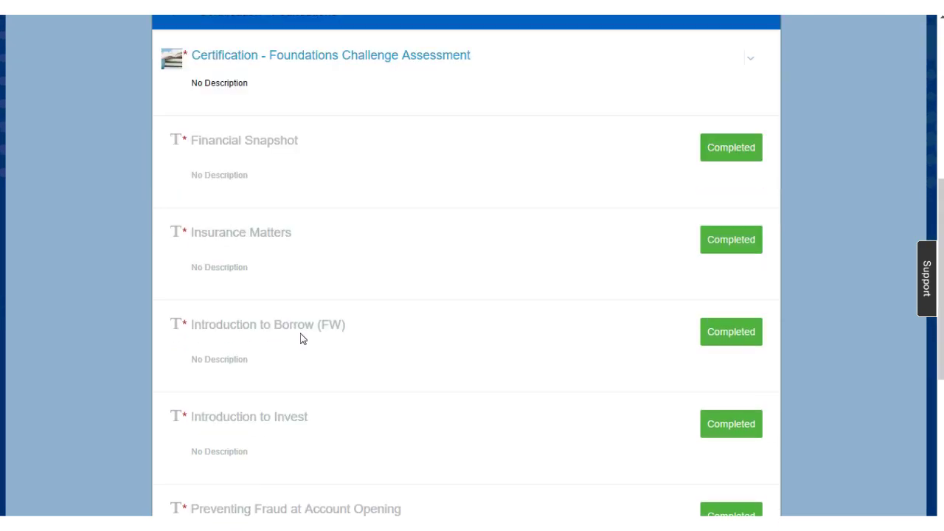
scroll(301, 337, down, 2)
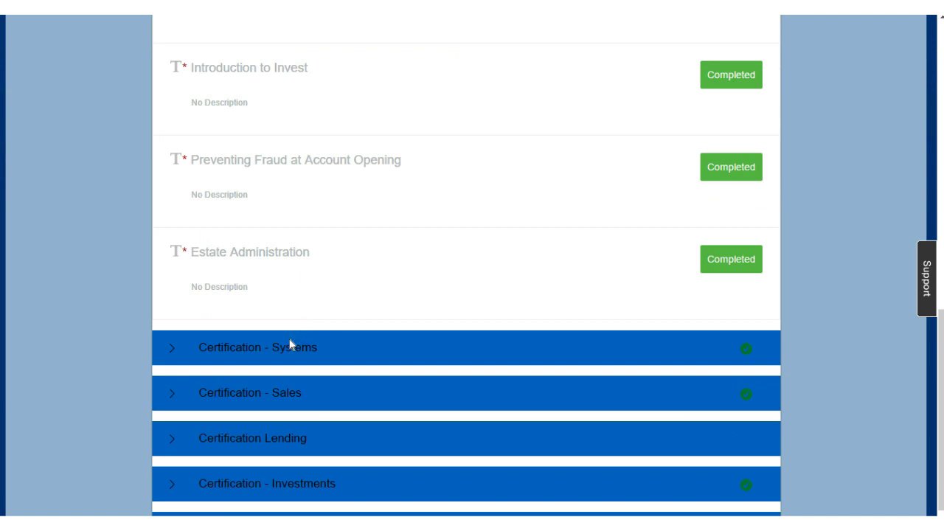
click(312, 344)
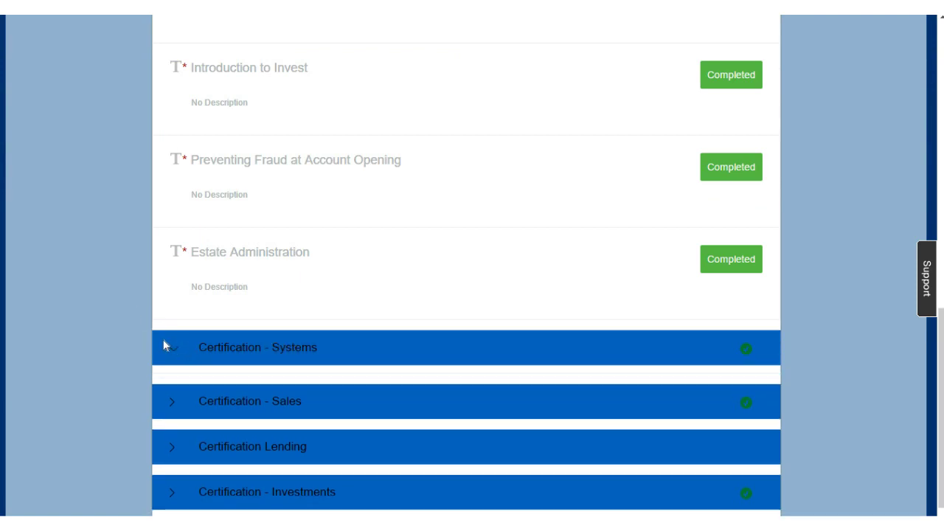
scroll(172, 339, down, 1)
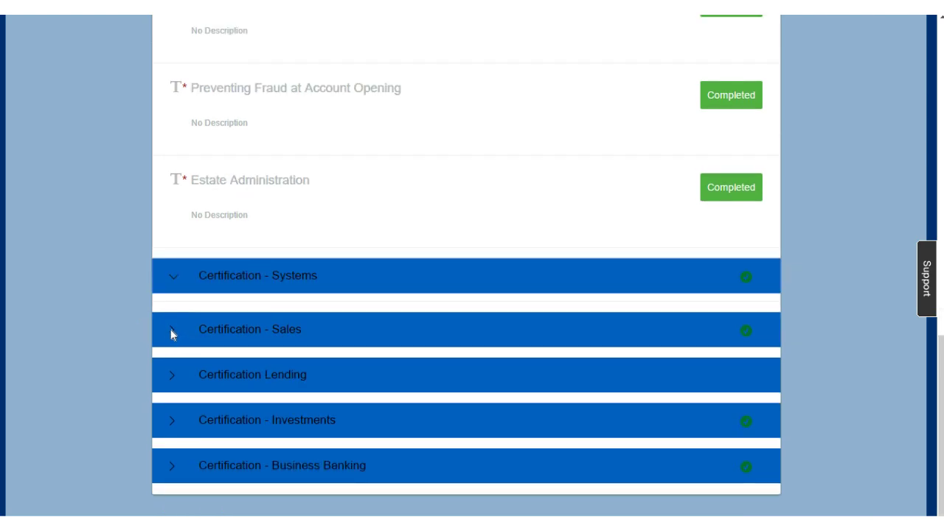
- Collapse the Certification - Foundations section and go back to the program's overview
scroll(177, 318, up, 10)
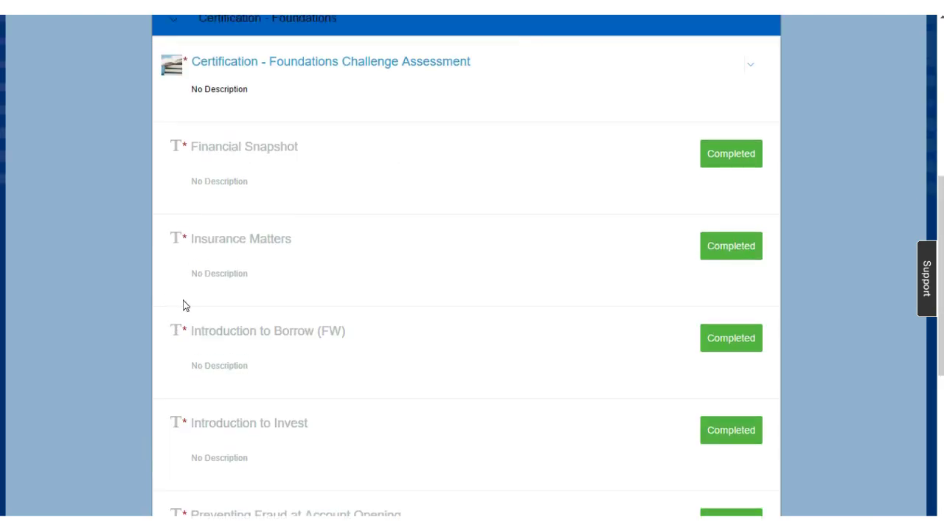
click(229, 358)
scroll(228, 354, up, 1)
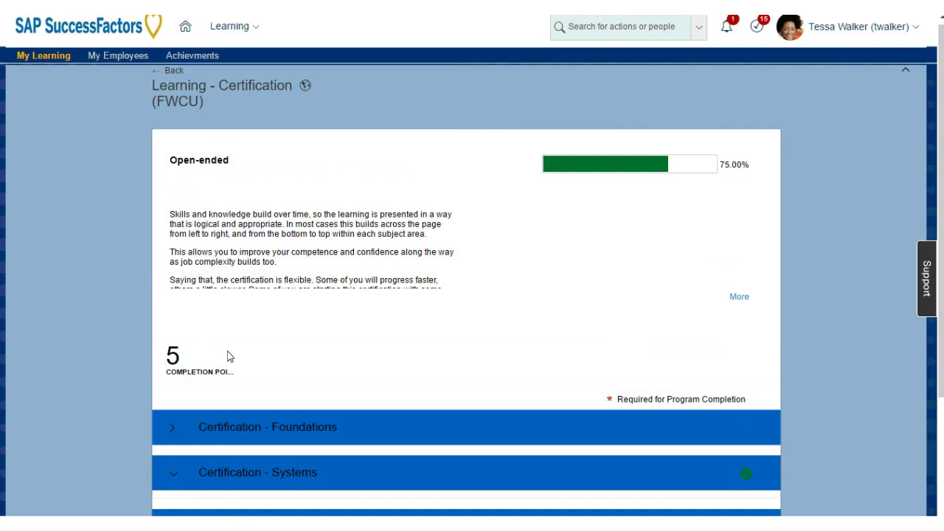